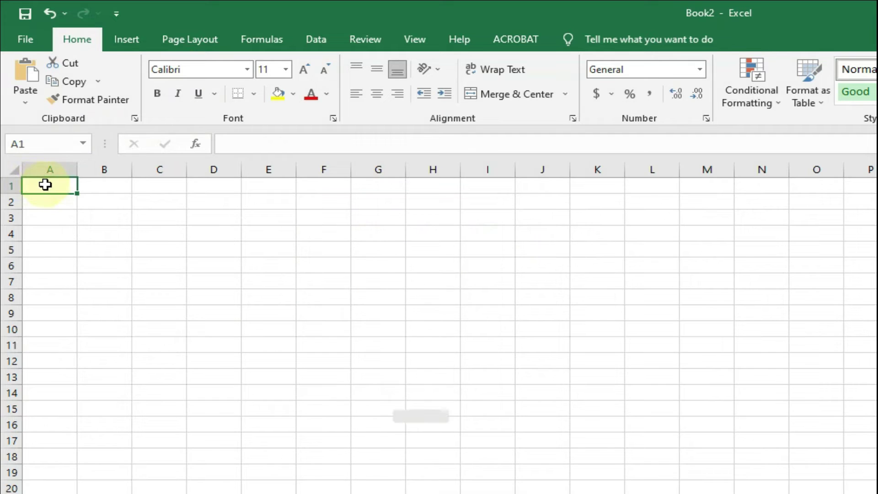
Type 'Sn.' as the column heading in cell A1, replacing the trial entry 001.
text(001)
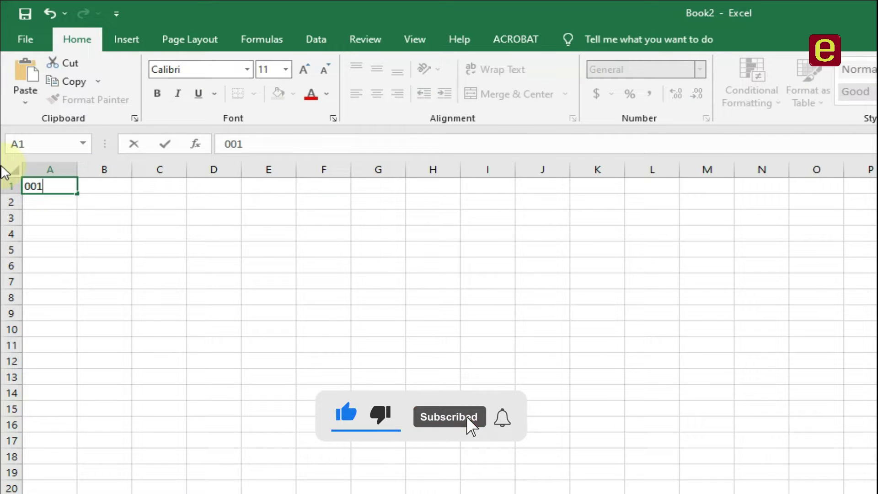
key(BackSpace)
key(BackSpace)
key(BackSpace)
text(Sn)
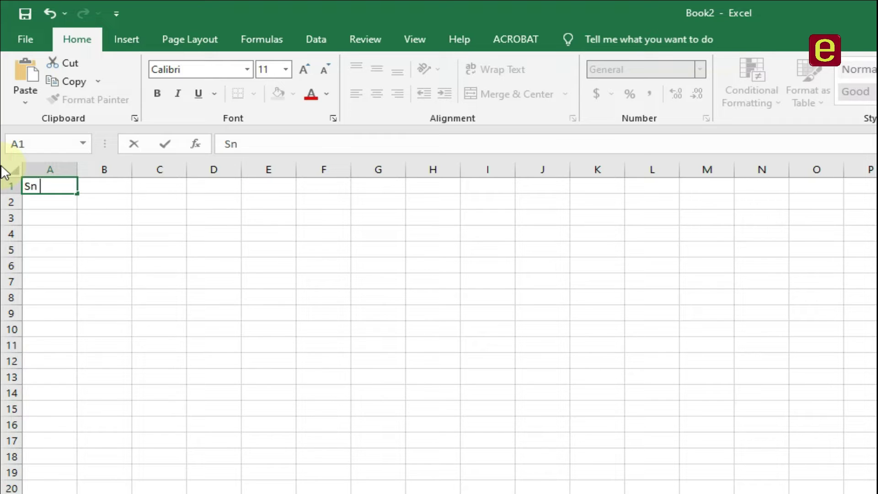
key(BackSpace)
text(.)
click(52, 198)
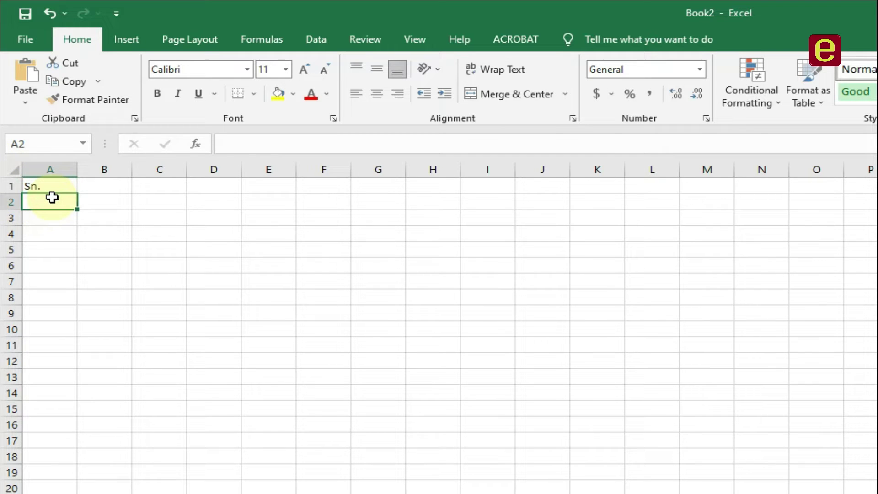
text(001)
click(116, 203)
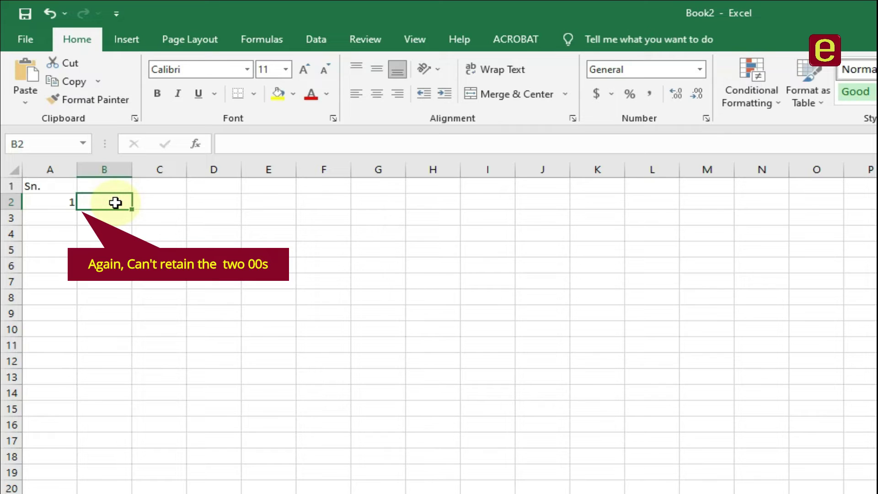
click(58, 199)
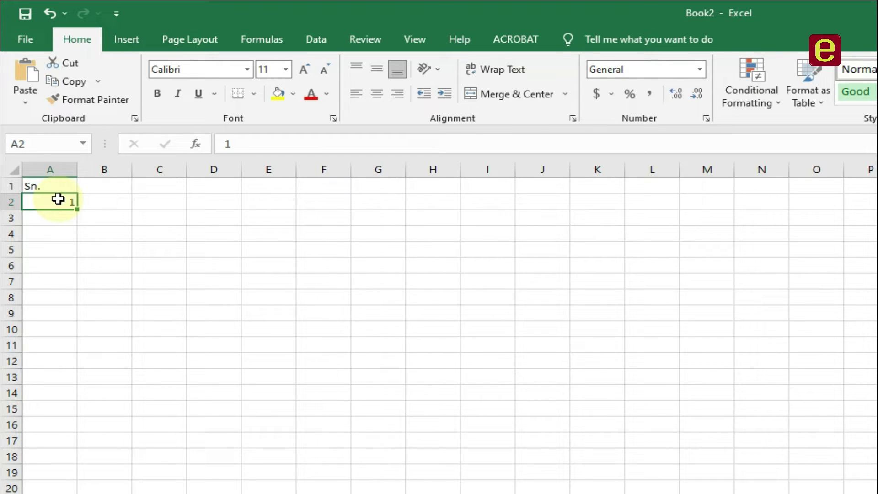
key(Delete)
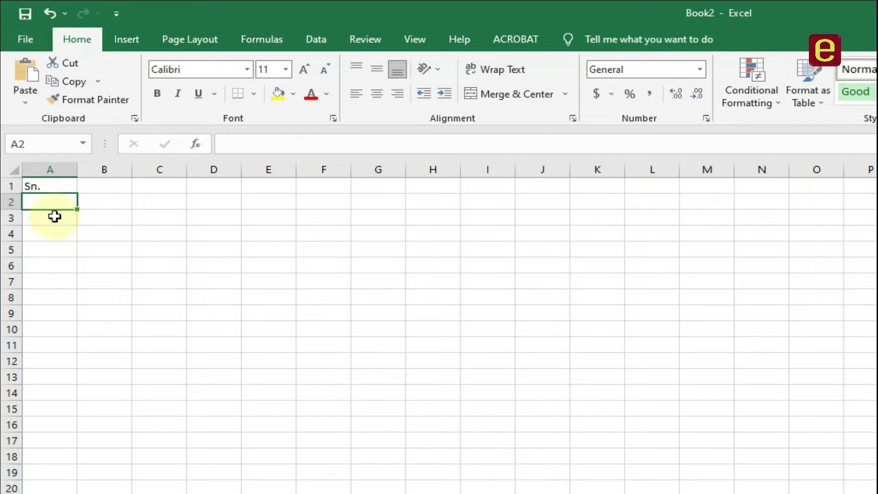
click(53, 218)
text(00)
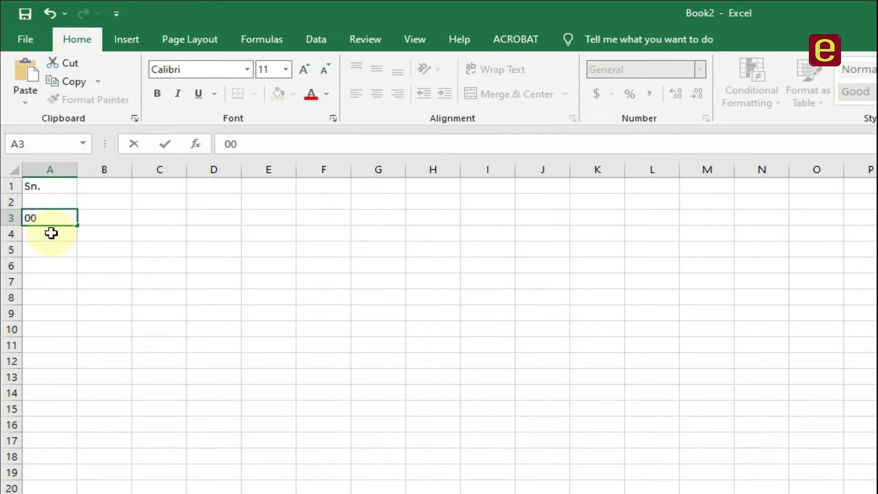
text(2)
click(98, 219)
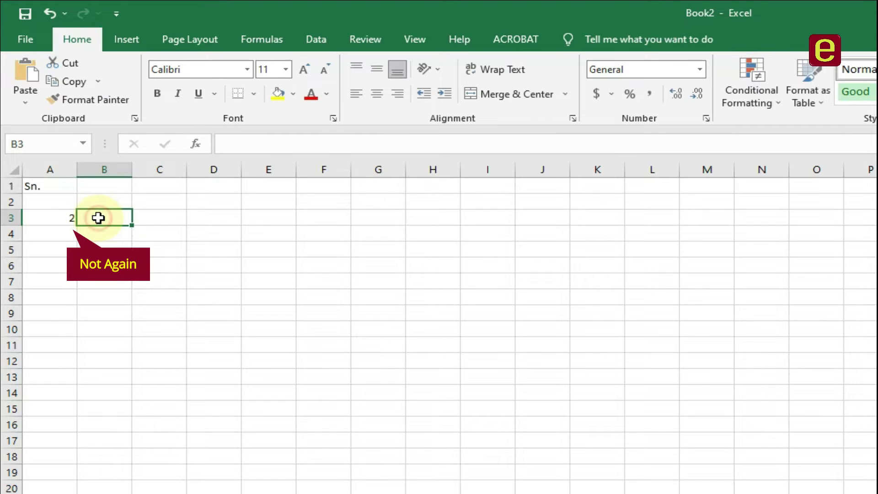
click(50, 212)
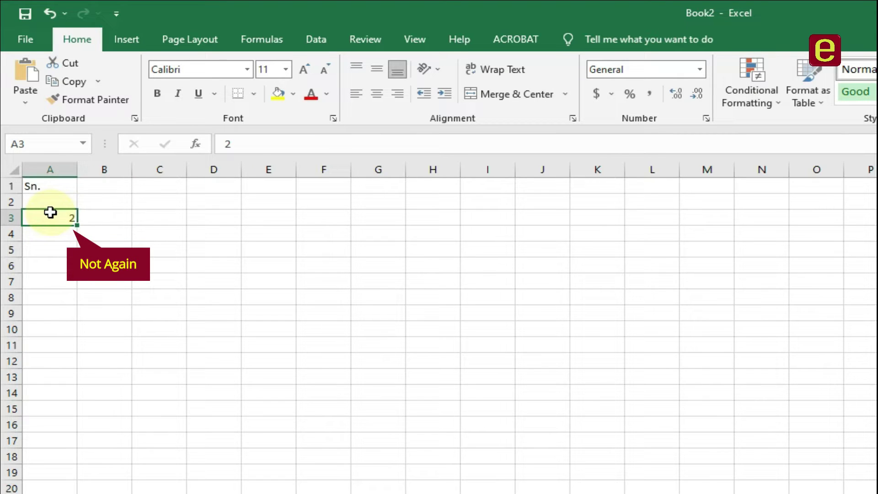
key(Delete)
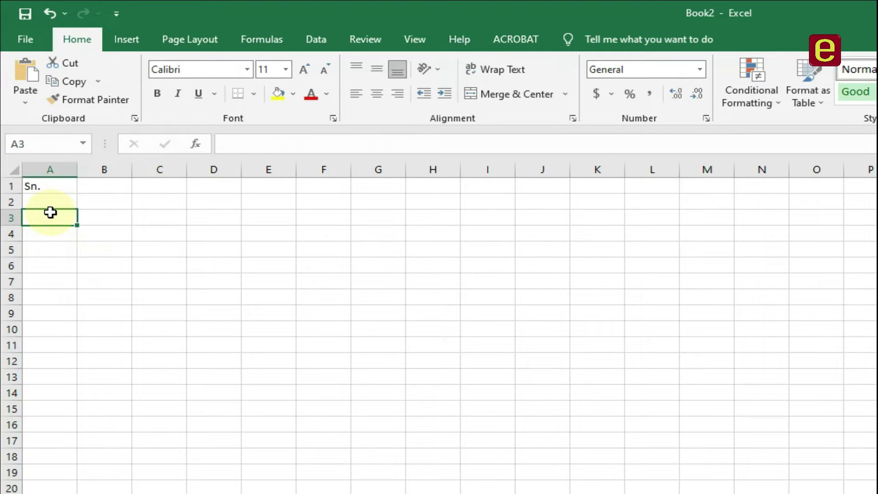
Select all of column A and open the full number format options.
click(56, 204)
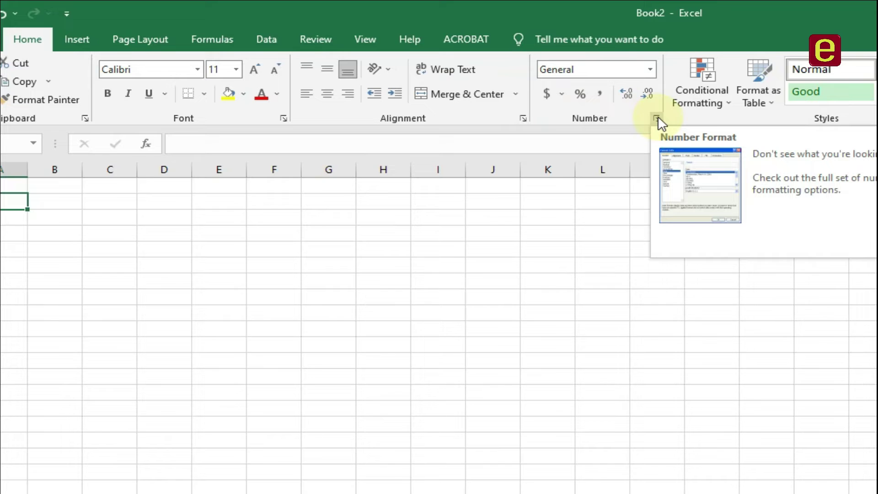
click(657, 117)
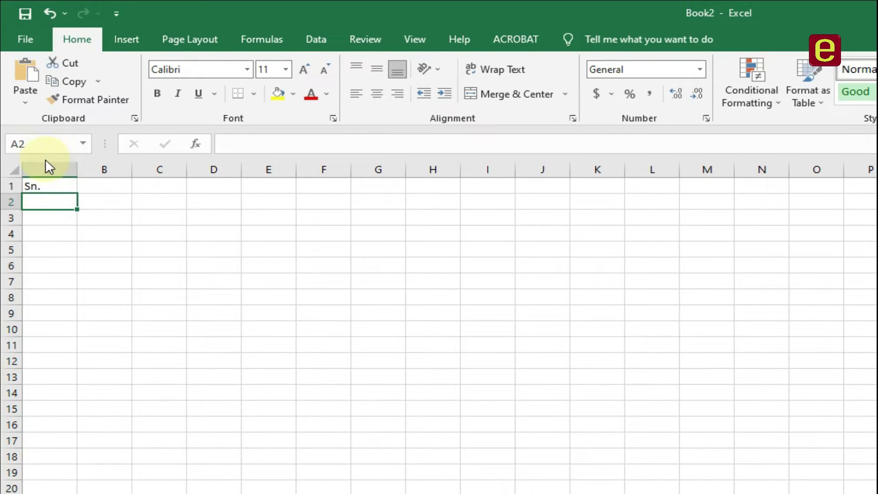
click(53, 163)
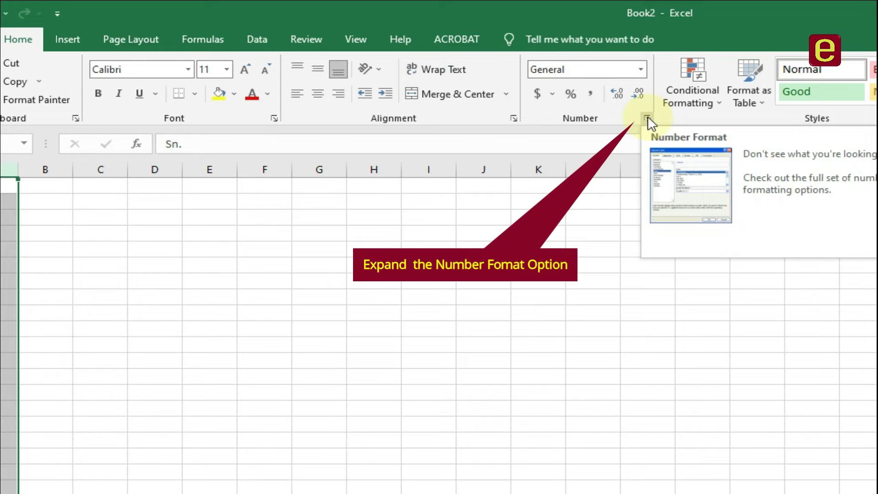
click(648, 118)
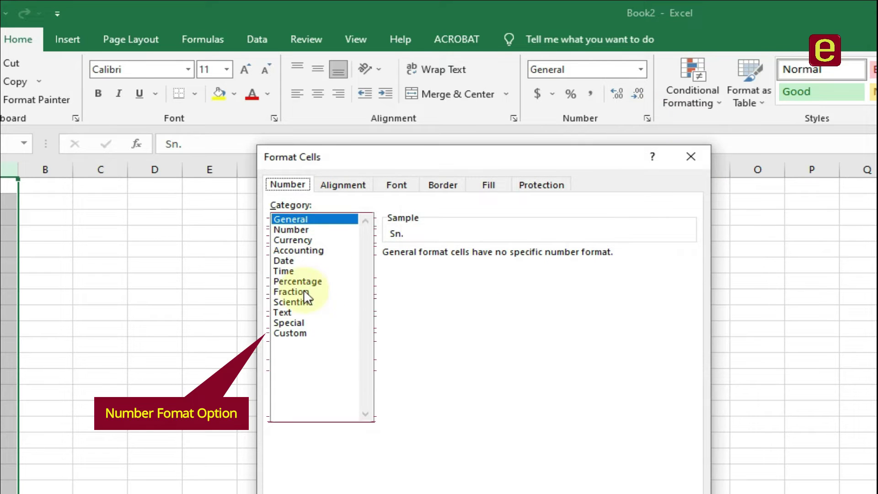
Preview the Number, Currency, Accounting and Date categories, then switch to Custom.
click(295, 219)
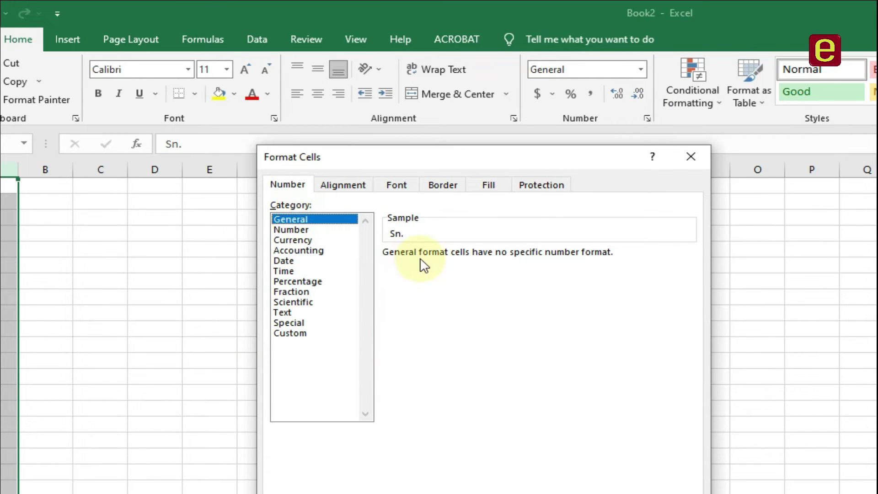
click(325, 229)
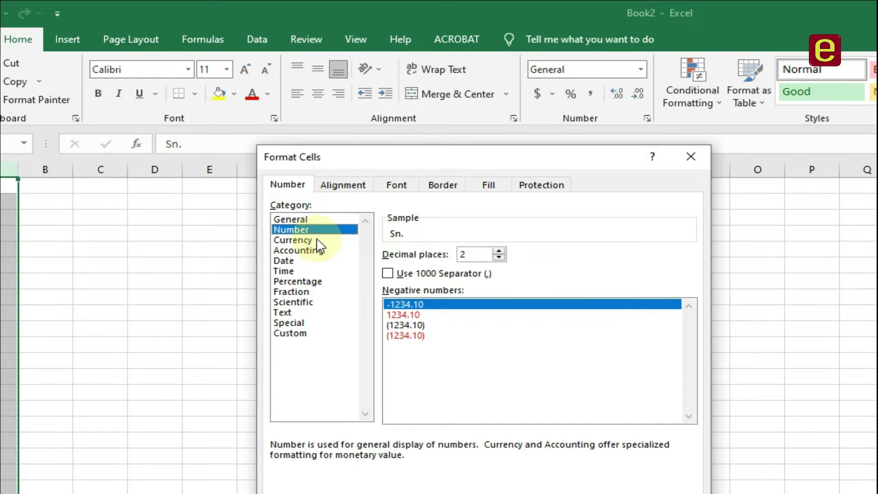
click(317, 239)
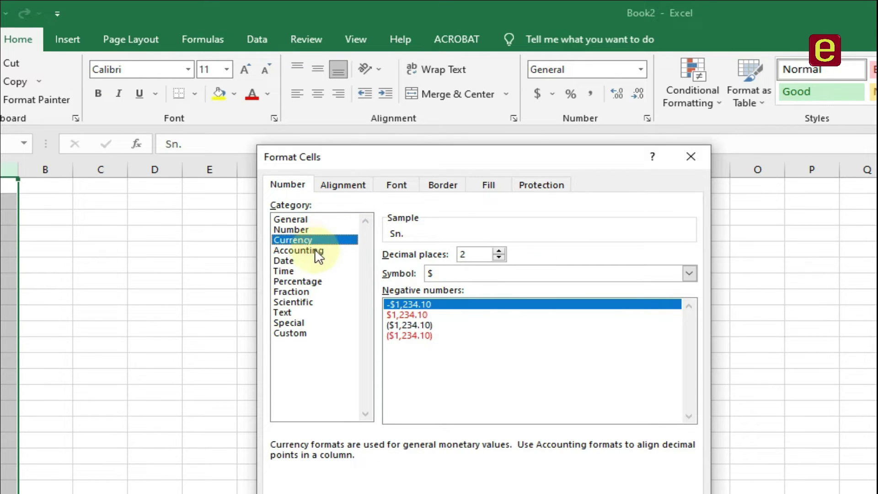
click(316, 251)
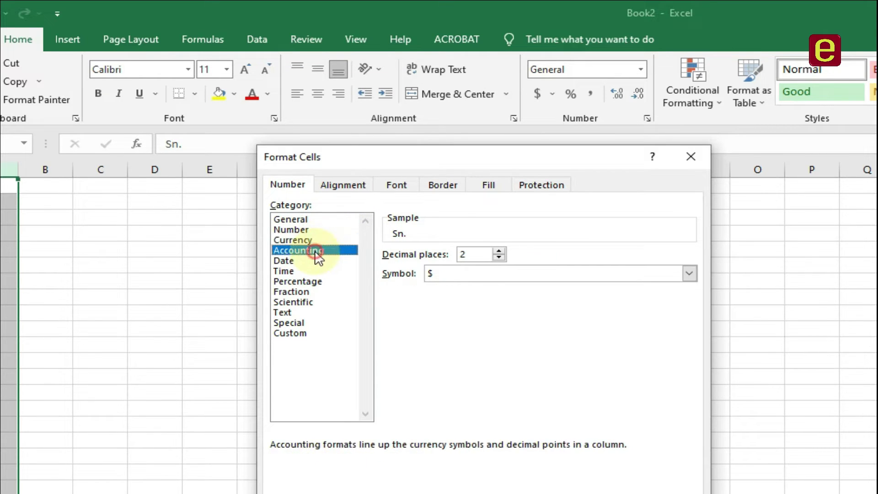
click(293, 260)
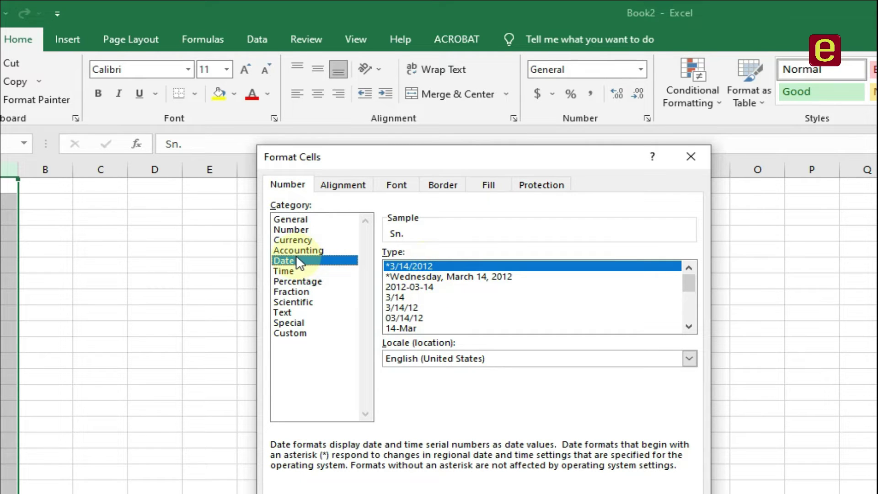
click(293, 333)
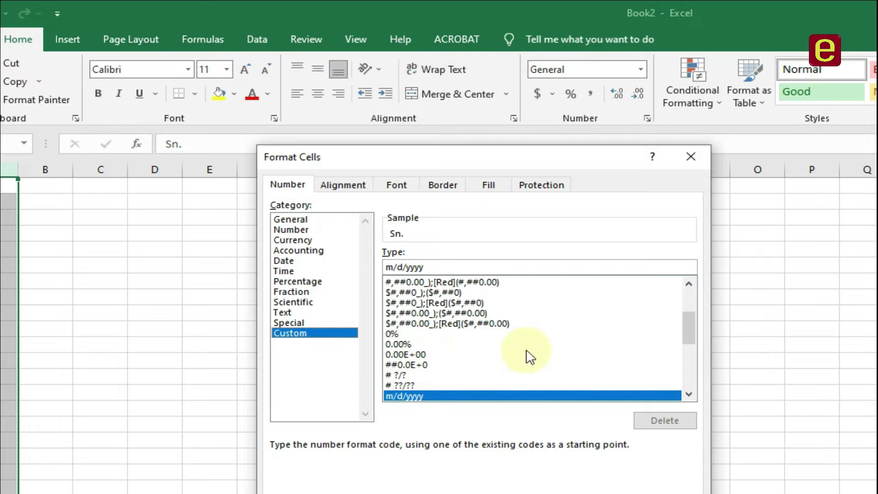
Replace the m/d/yyyy code with custom format 00# and apply it to column A.
mouse_move(569, 320)
mouse_down()
mouse_move(571, 402)
mouse_move(580, 366)
mouse_move(575, 274)
mouse_up()
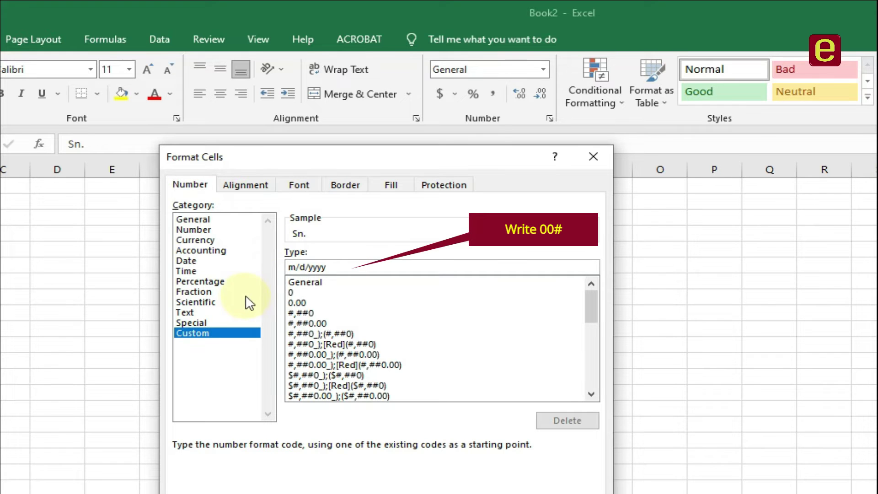
drag(350, 268, 271, 234)
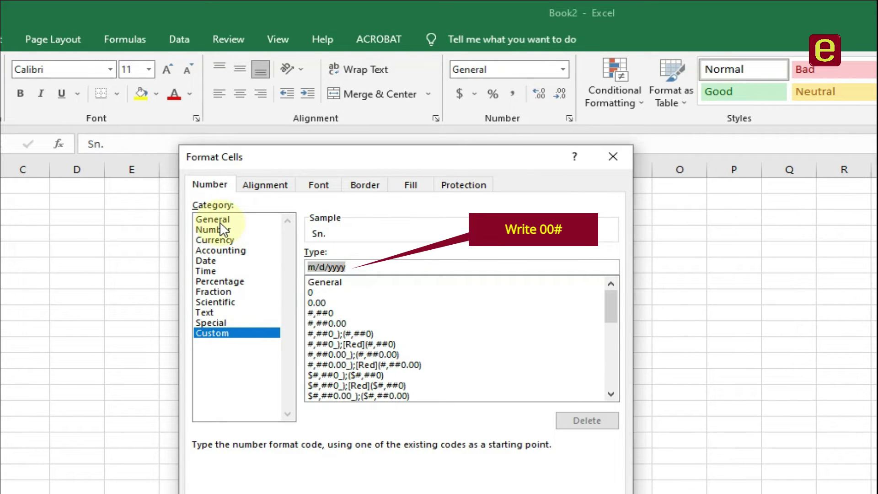
text(00)
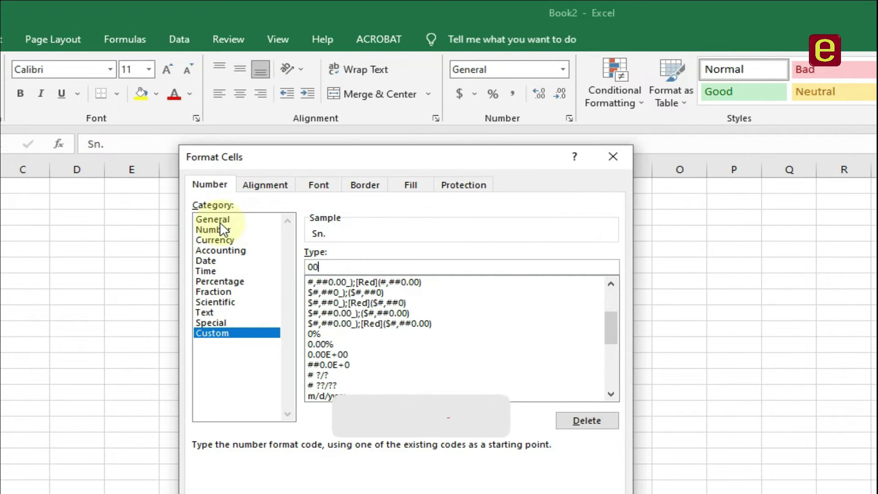
text(1)
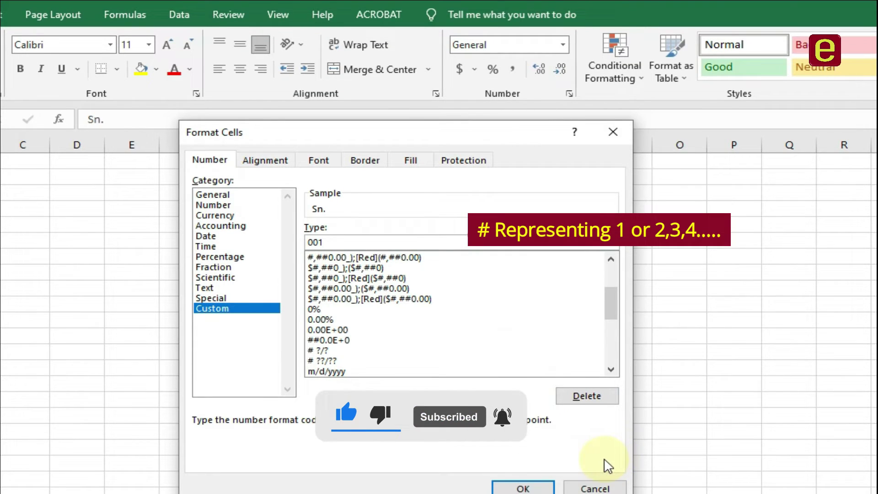
key(BackSpace)
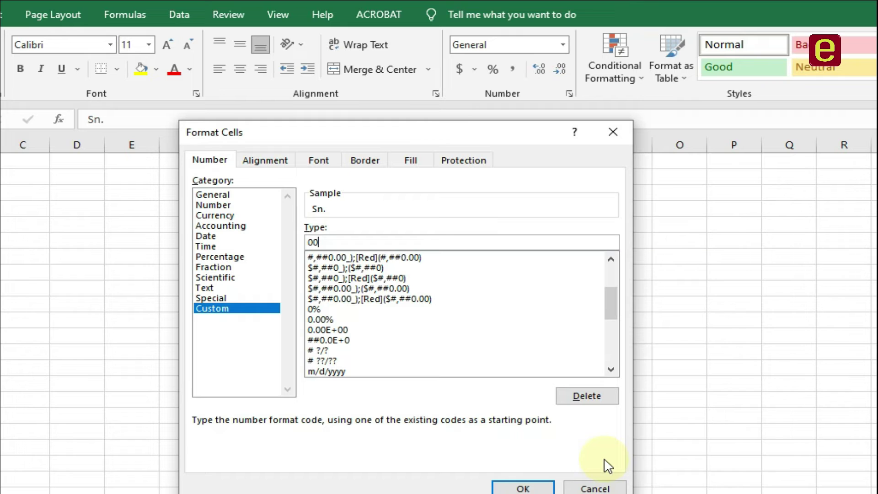
text(#)
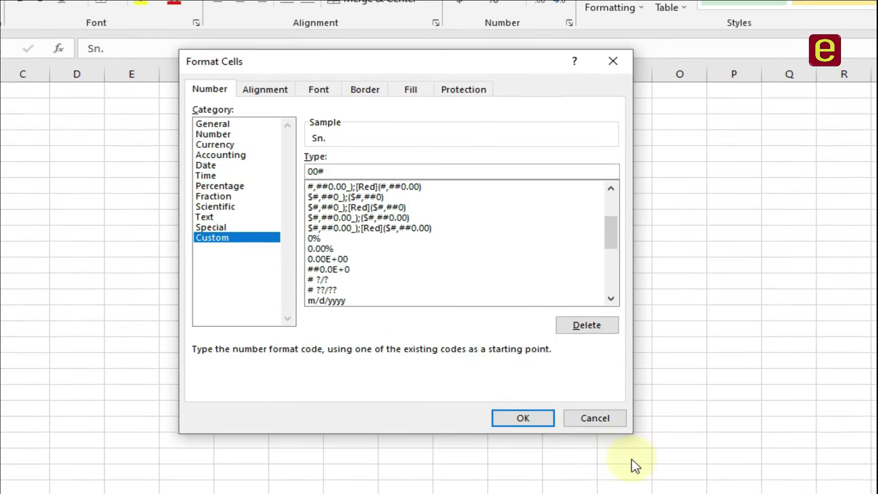
click(528, 416)
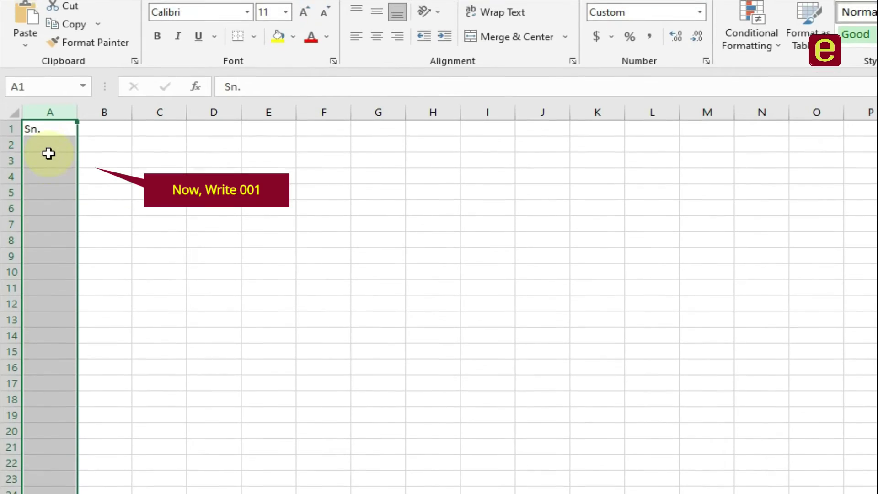
Enter serial 001 in A2 and 002 in A3.
click(47, 153)
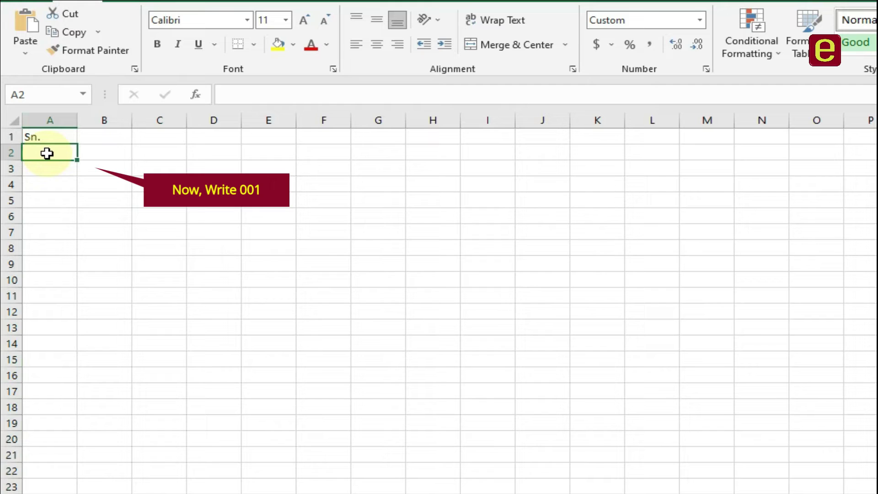
text(001)
click(92, 153)
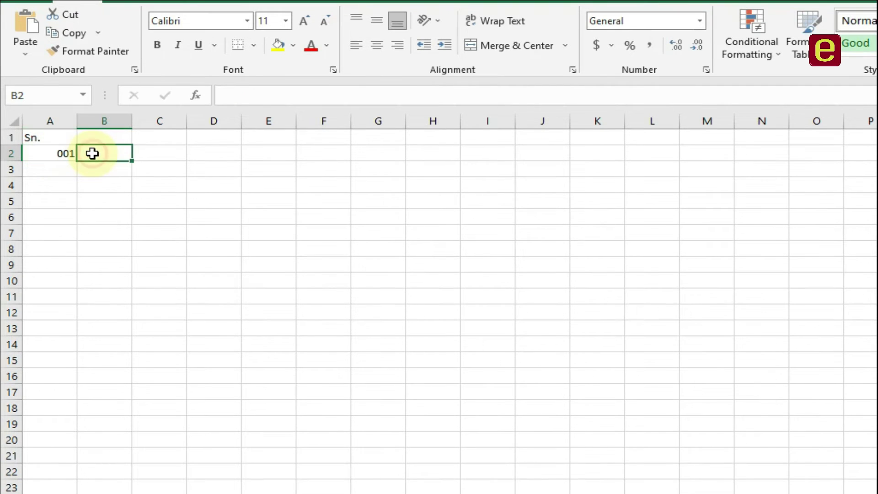
click(64, 153)
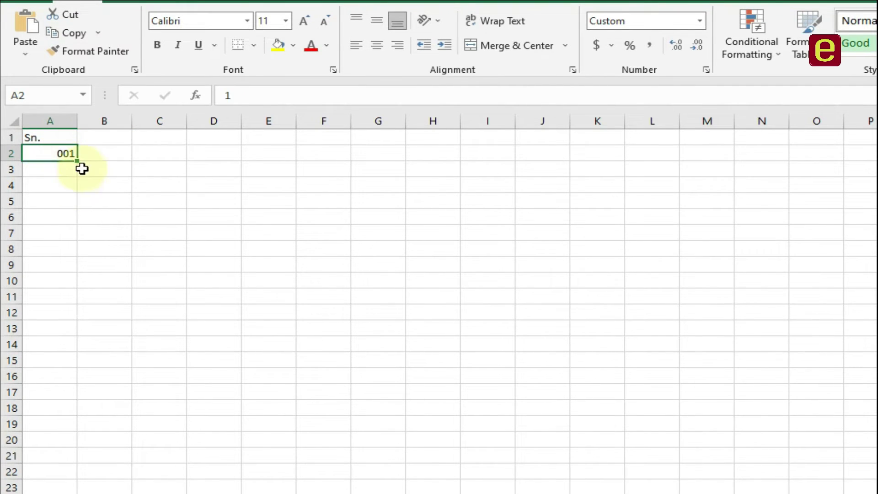
click(59, 170)
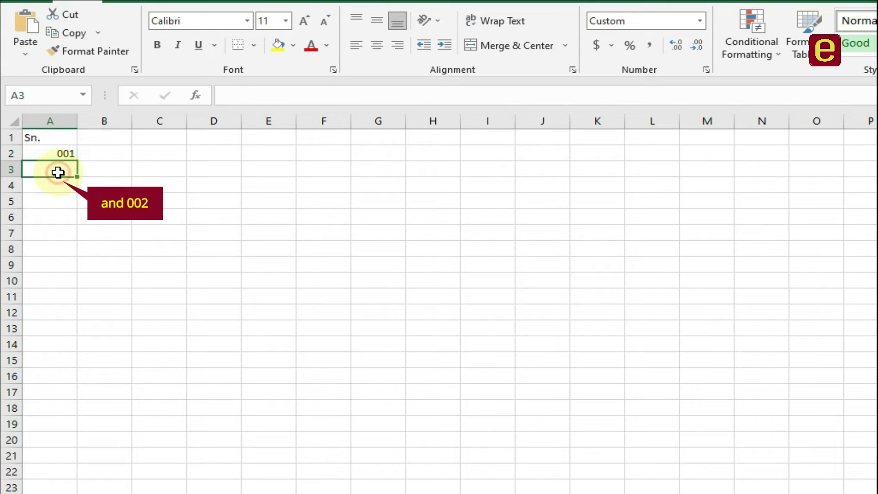
text(002)
click(123, 185)
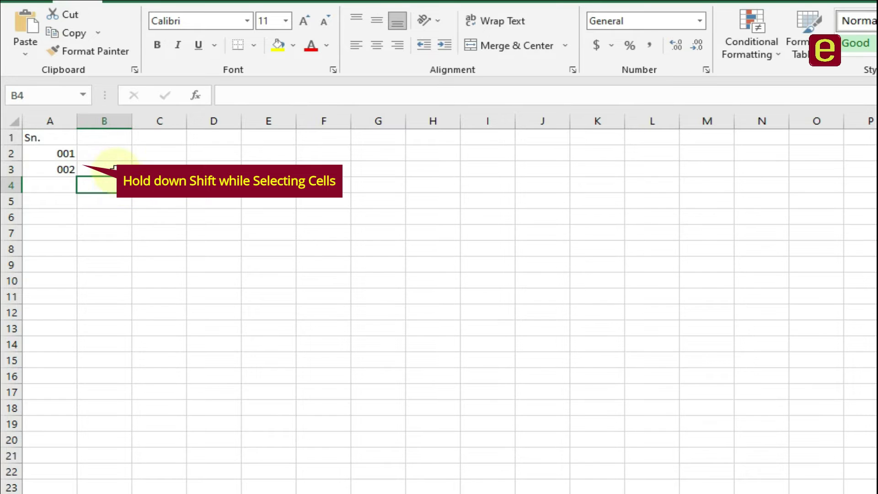
Select A2:A3 and fill the three-digit serials down column A to row 79.
click(69, 155)
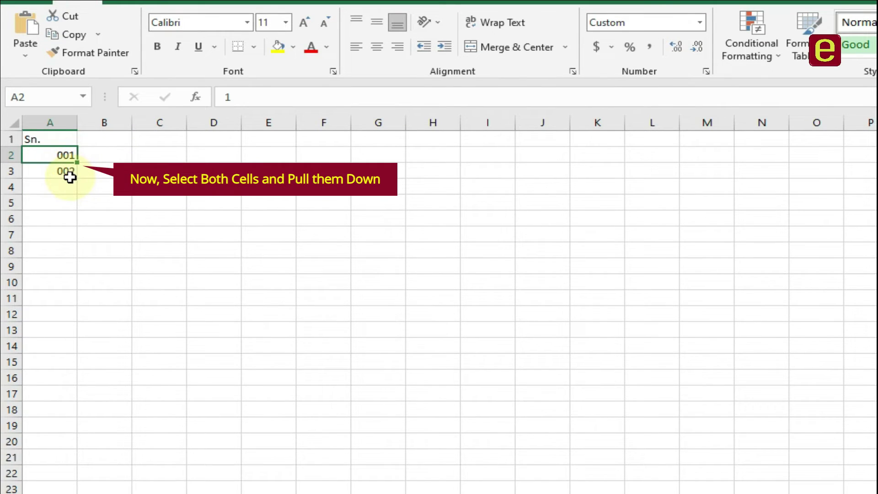
shift+click(62, 170)
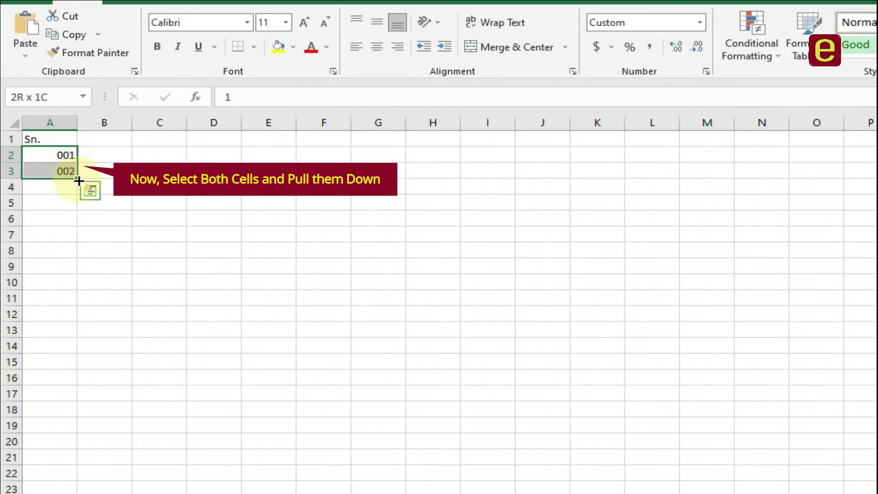
mouse_move(79, 180)
mouse_down()
mouse_move(41, 492)
mouse_move(68, 467)
mouse_up()
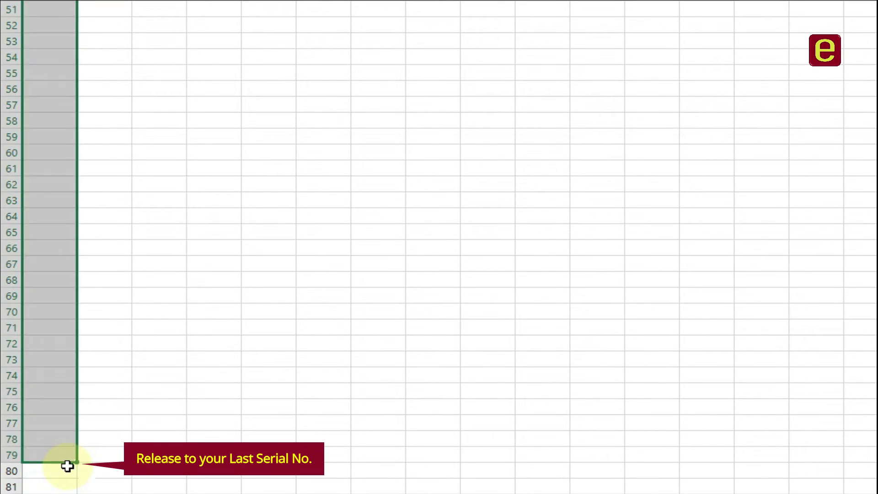
scroll(228, 153, up, 1)
scroll(227, 152, up, 6)
scroll(227, 153, up, 7)
scroll(228, 154, up, 3)
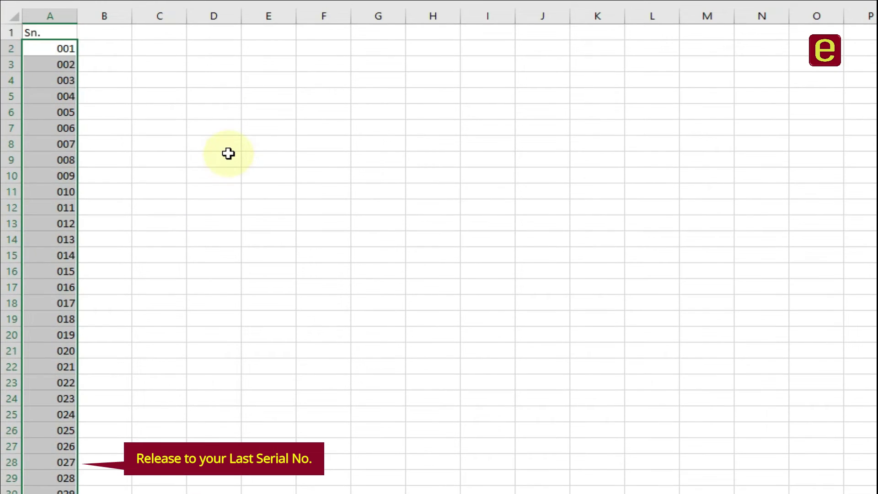
click(228, 154)
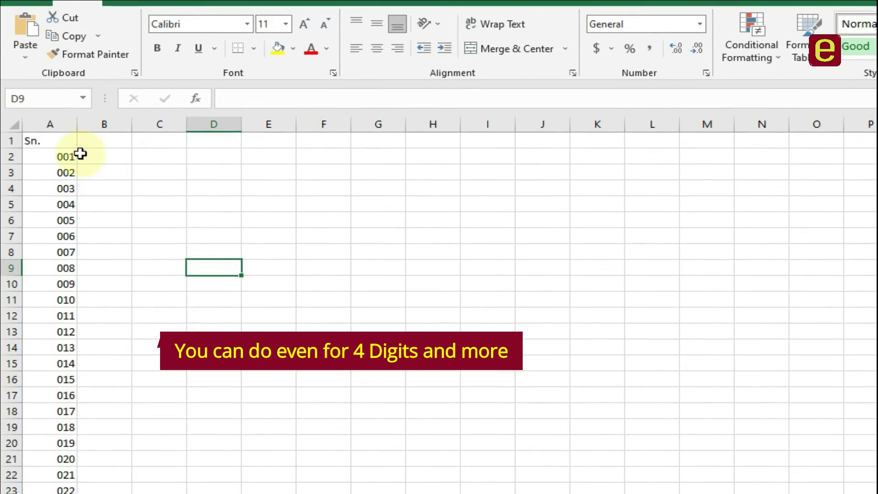
click(57, 132)
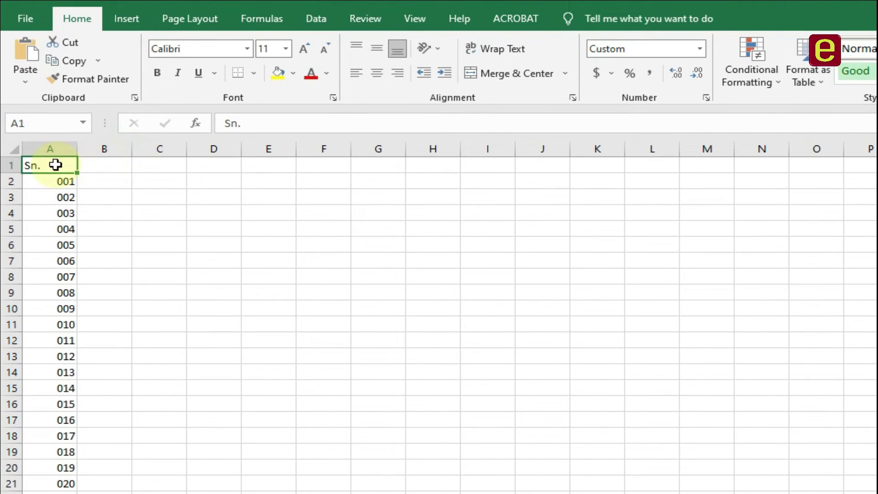
Add a second 'Sn.' heading in cell C1.
click(107, 169)
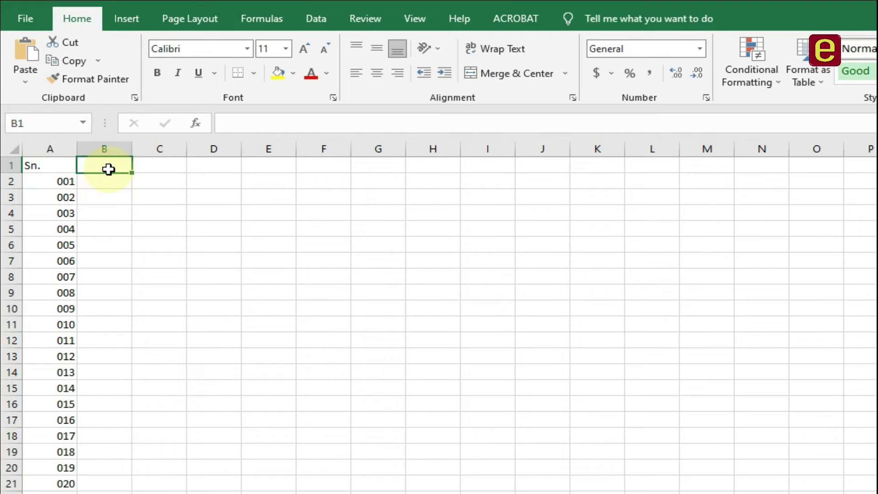
click(166, 167)
text(Sn.)
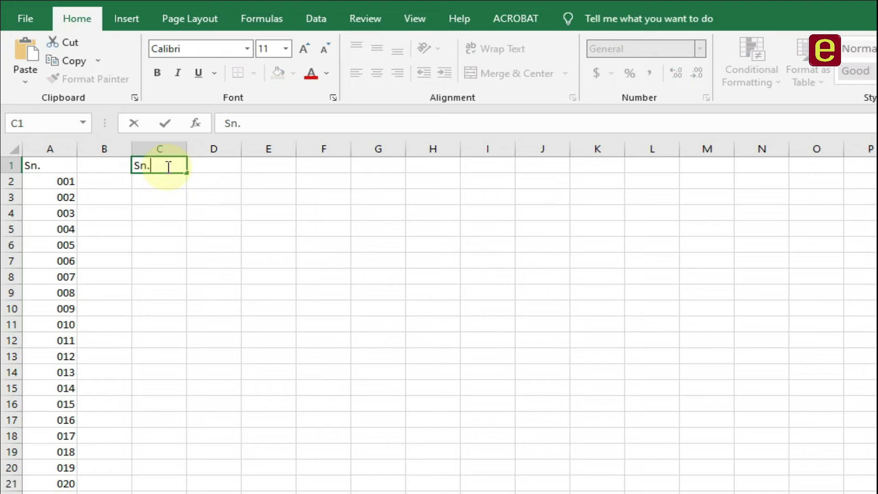
click(197, 176)
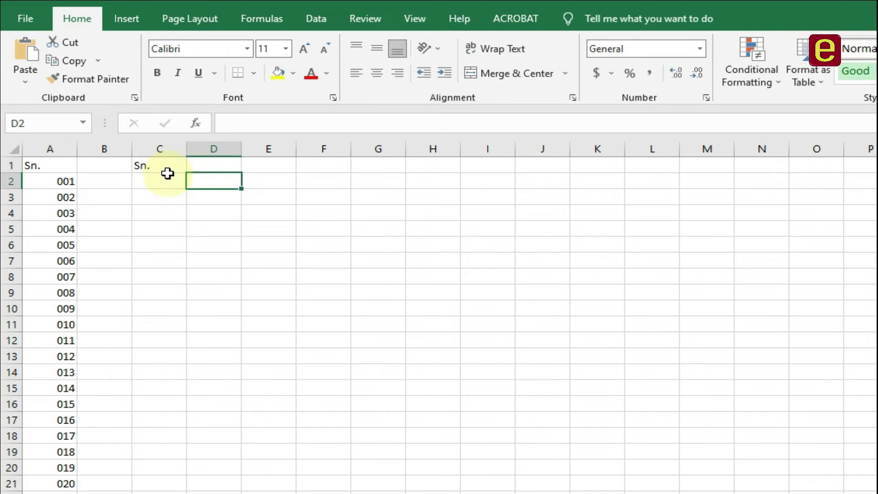
Apply the custom number format 000# to all of column C.
click(171, 167)
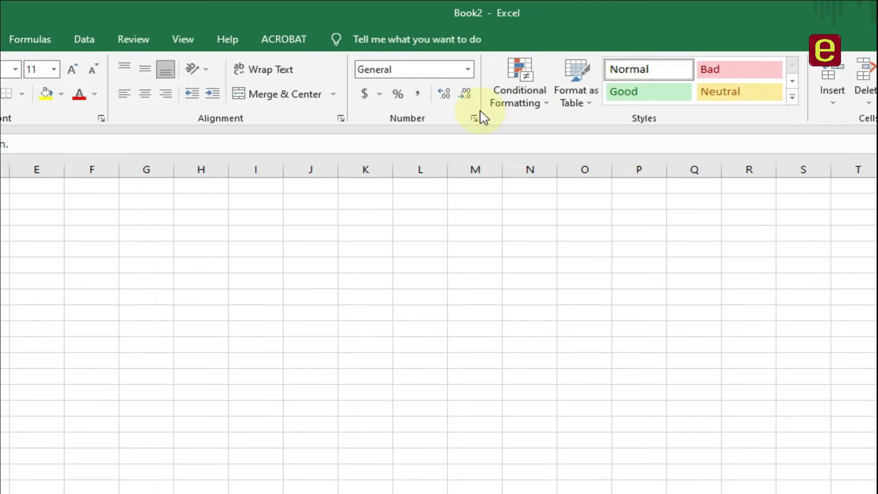
click(475, 118)
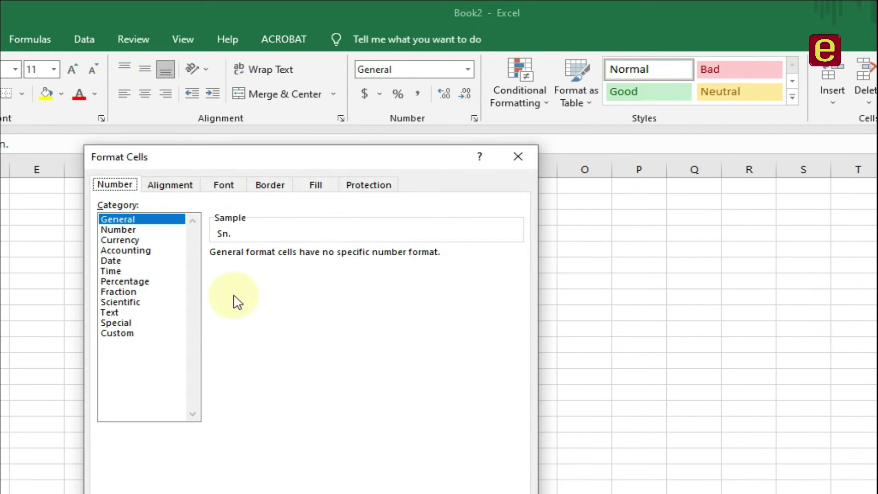
click(223, 333)
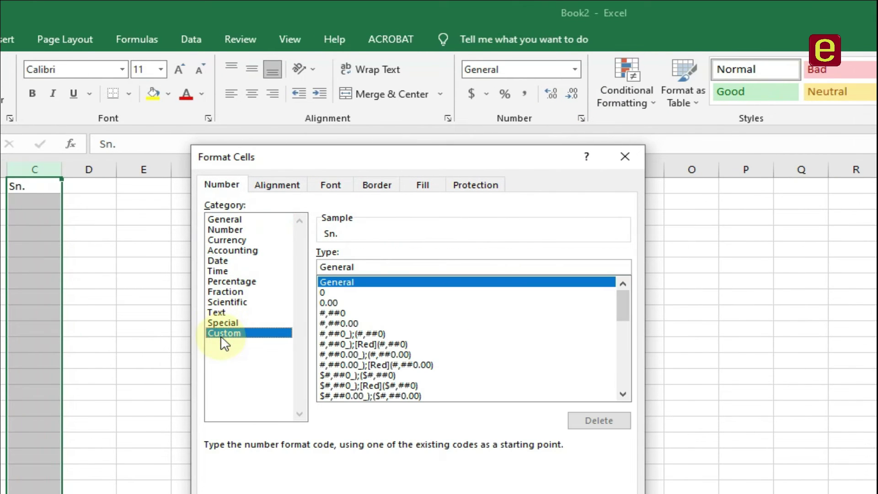
click(365, 267)
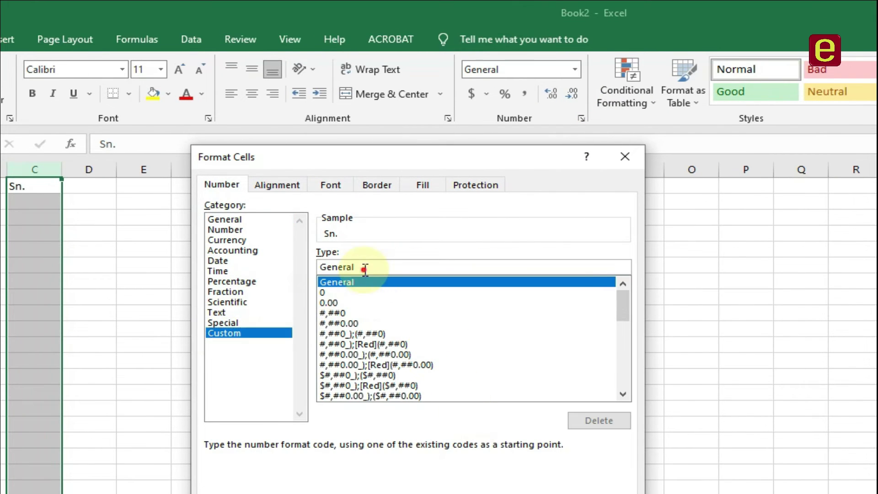
drag(366, 268, 318, 267)
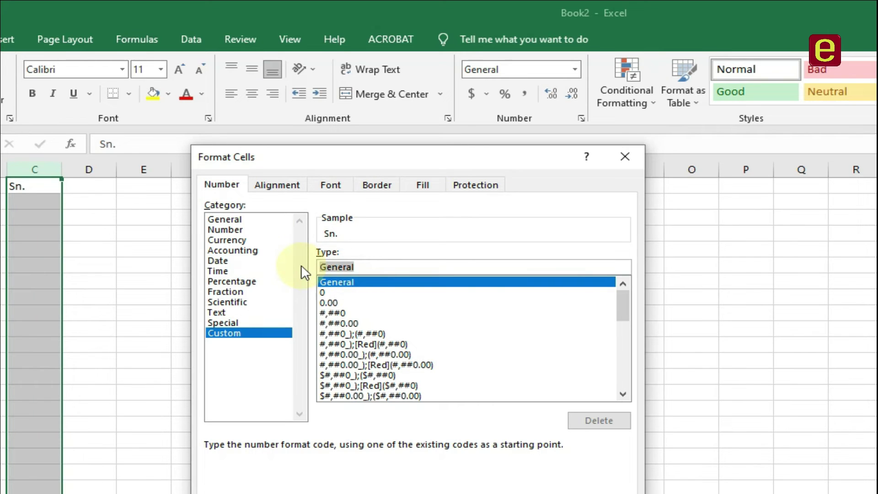
text(000)
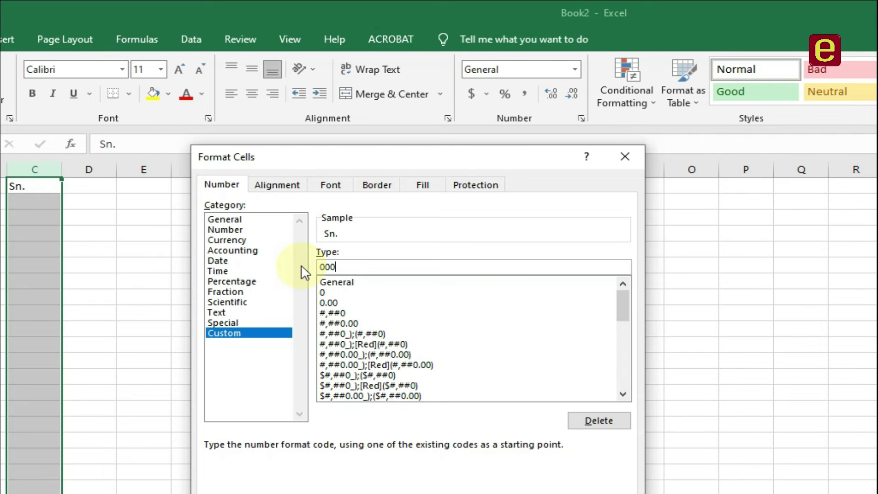
text(#)
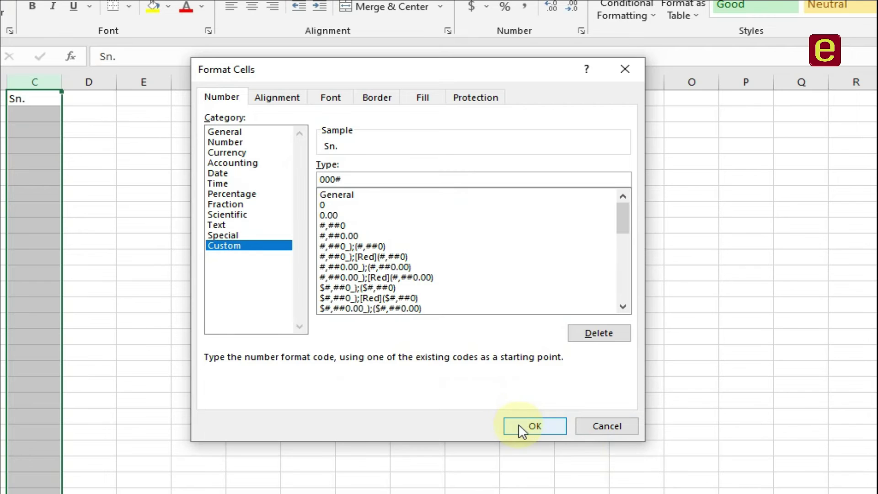
click(521, 426)
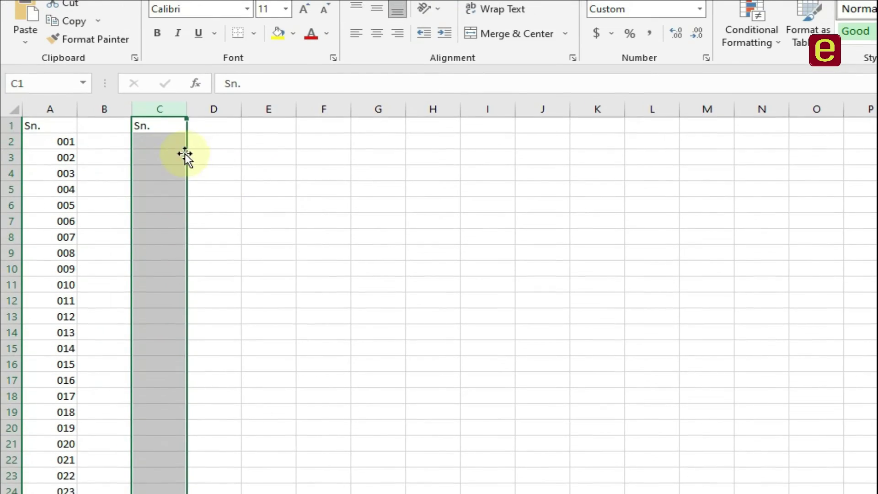
Enter serial 0001 in C2 and 0002 in C3.
click(169, 153)
click(168, 172)
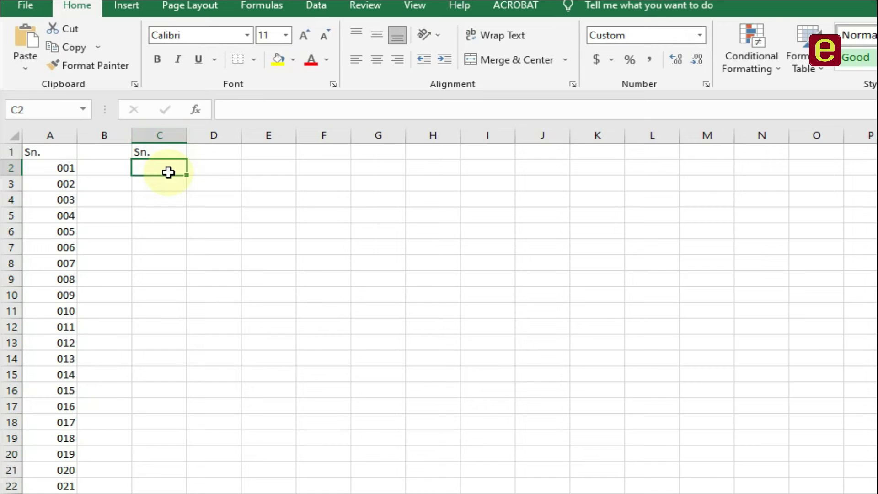
text(001)
key(BackSpace)
text(0)
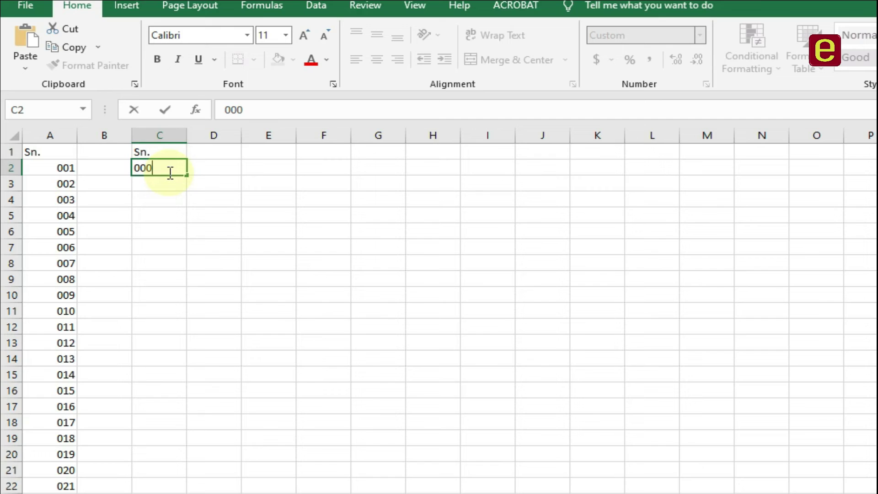
text(1)
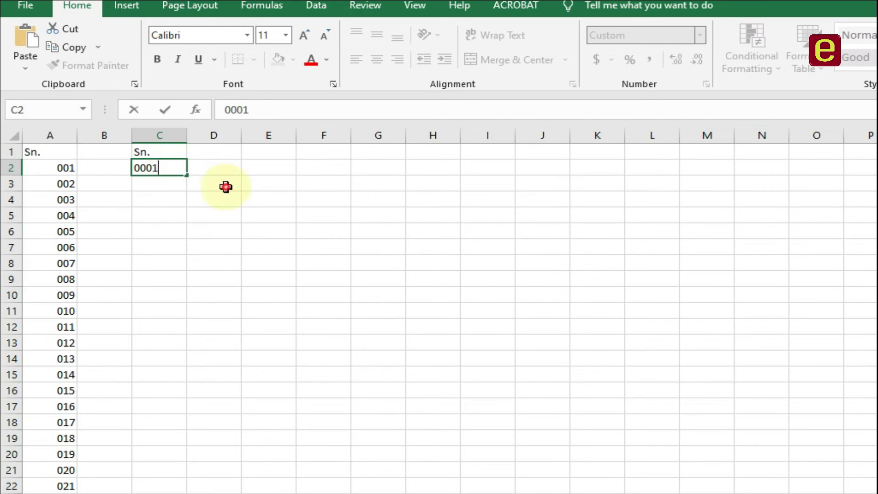
click(225, 186)
click(173, 183)
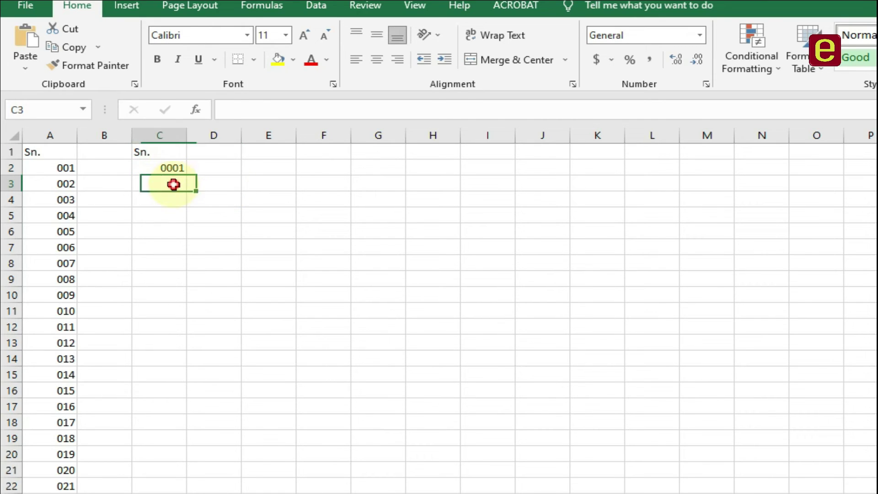
text(002)
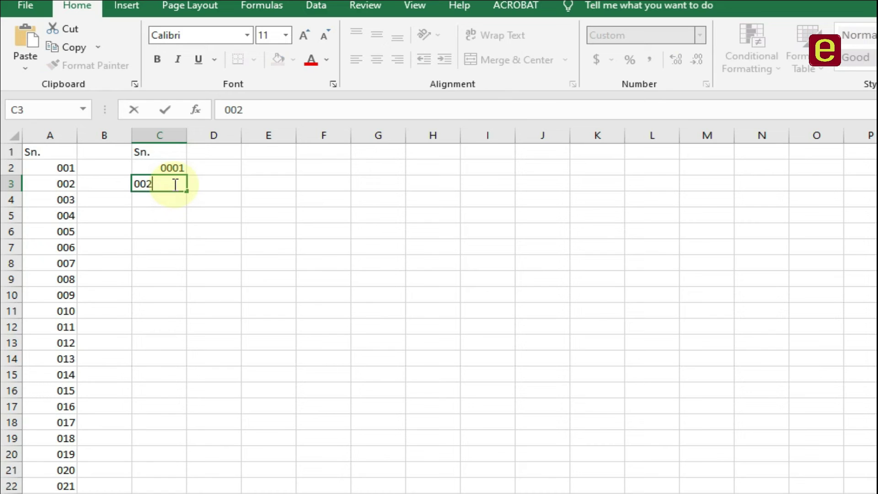
key(BackSpace)
text(02)
click(235, 194)
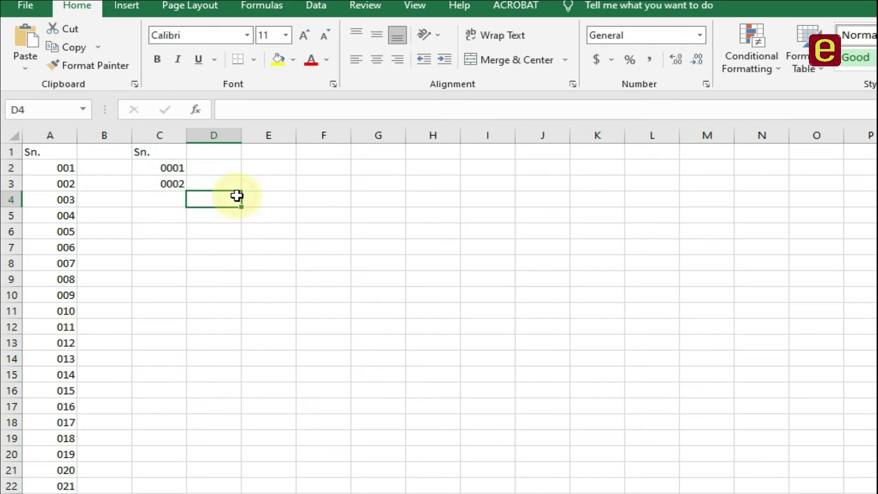
click(170, 162)
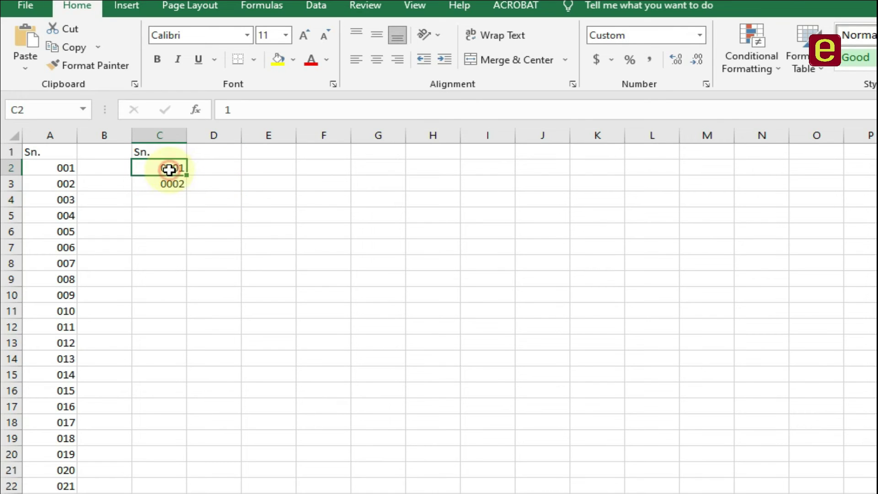
Select C2:C3 and fill the four-digit serials down column C past row 78.
shift+click(180, 193)
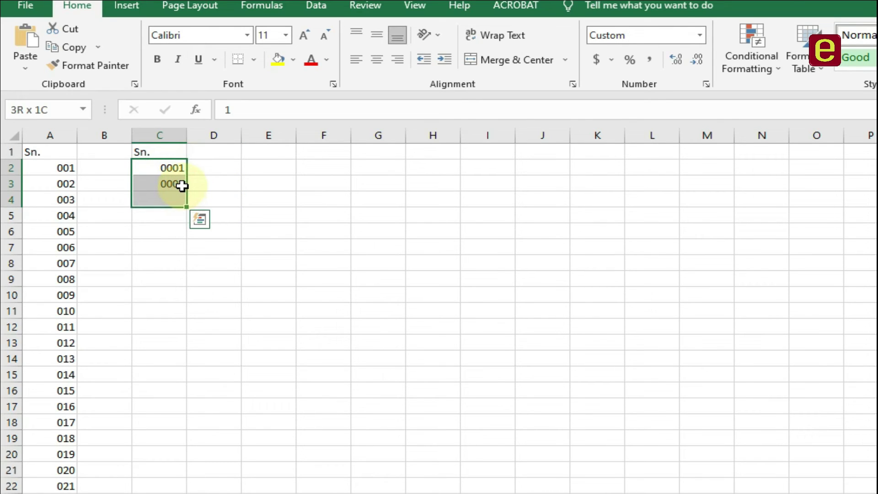
click(182, 185)
click(176, 165)
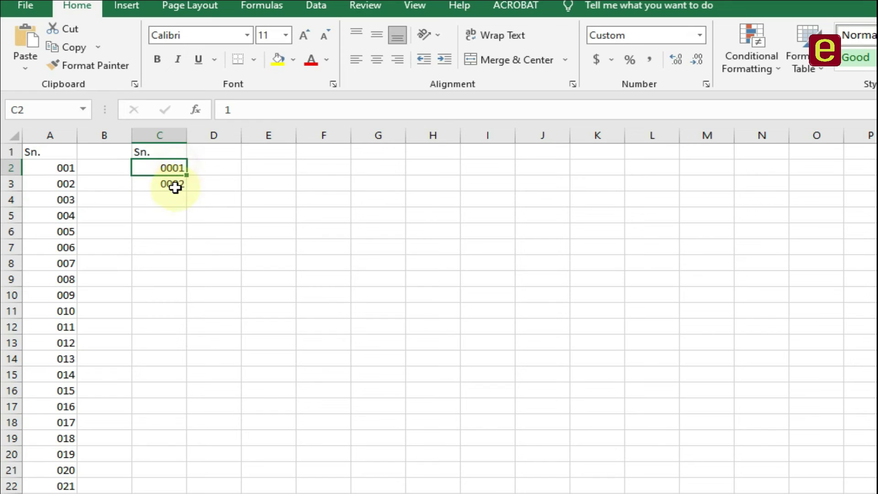
ctrl+click(179, 190)
click(183, 169)
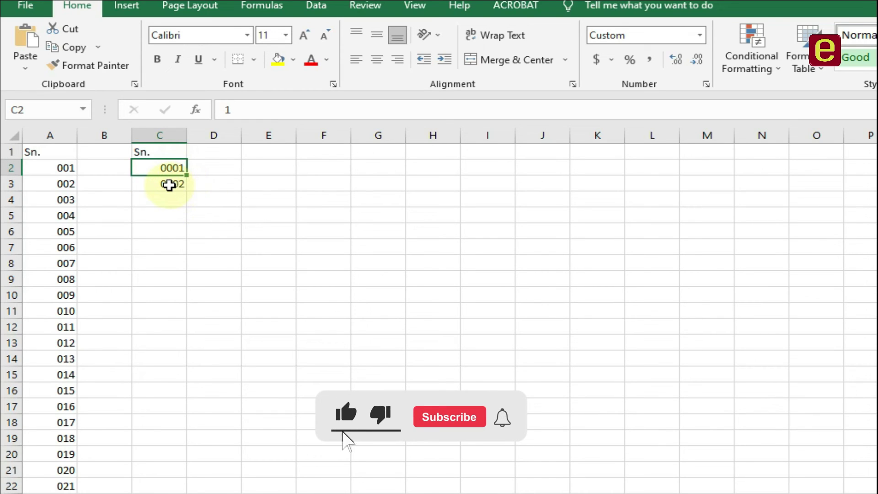
shift+click(170, 187)
mouse_move(186, 192)
mouse_down()
mouse_move(215, 492)
mouse_move(231, 491)
mouse_up()
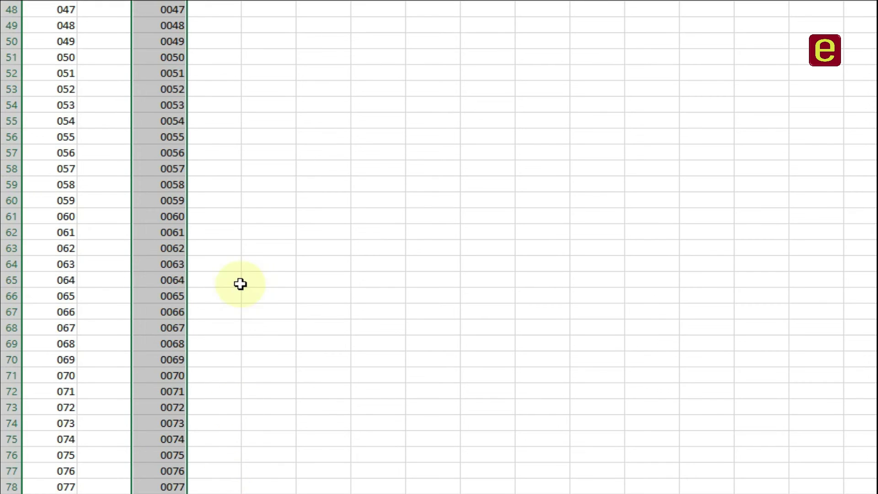
click(199, 185)
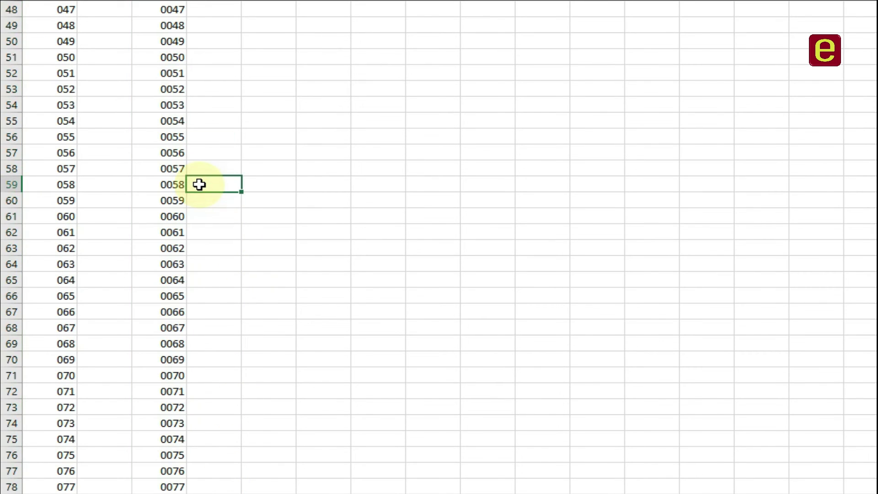
scroll(200, 184, up, 7)
scroll(200, 184, up, 6)
scroll(200, 183, up, 2)
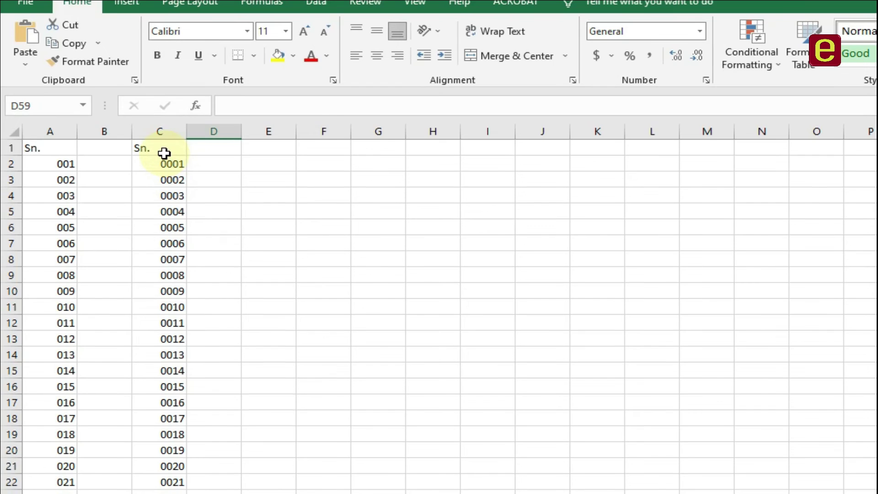
click(164, 152)
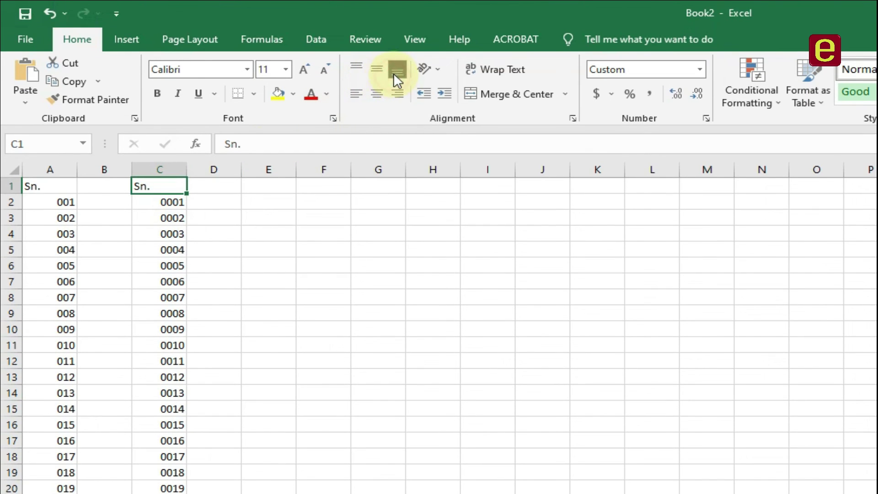
Middle-align and center the C1 and A1 headers, then make row 1 taller.
click(378, 72)
click(374, 98)
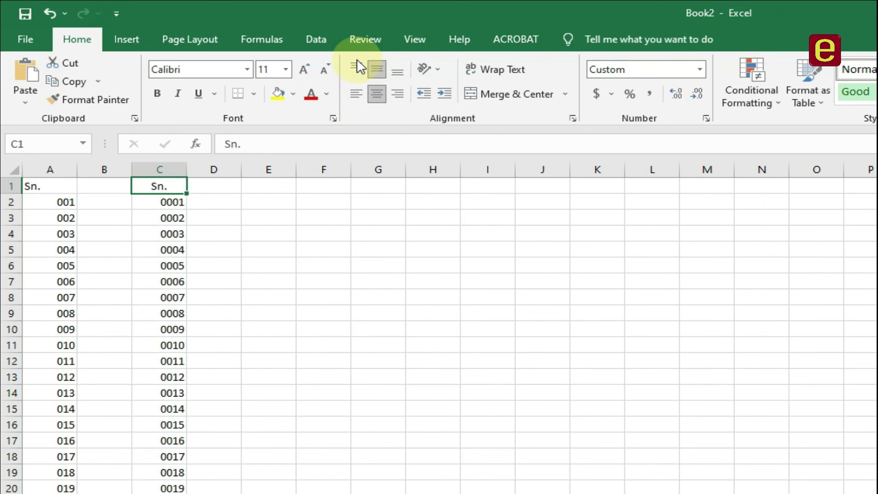
click(70, 183)
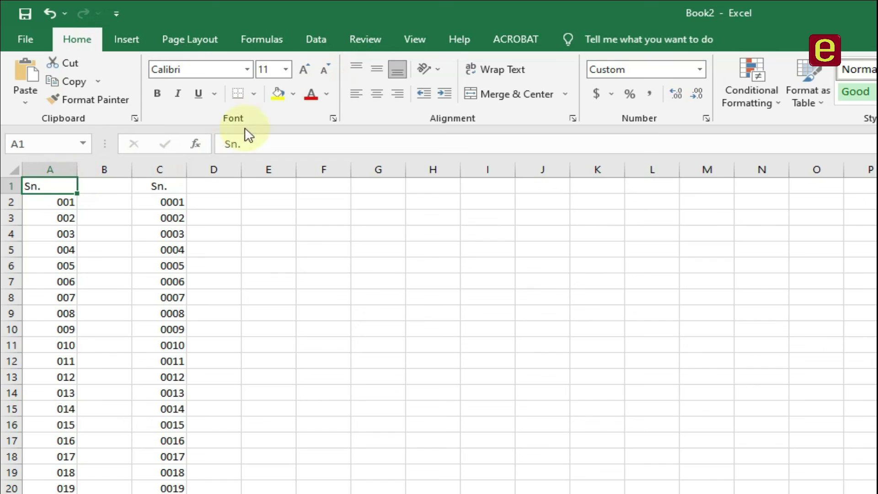
click(377, 69)
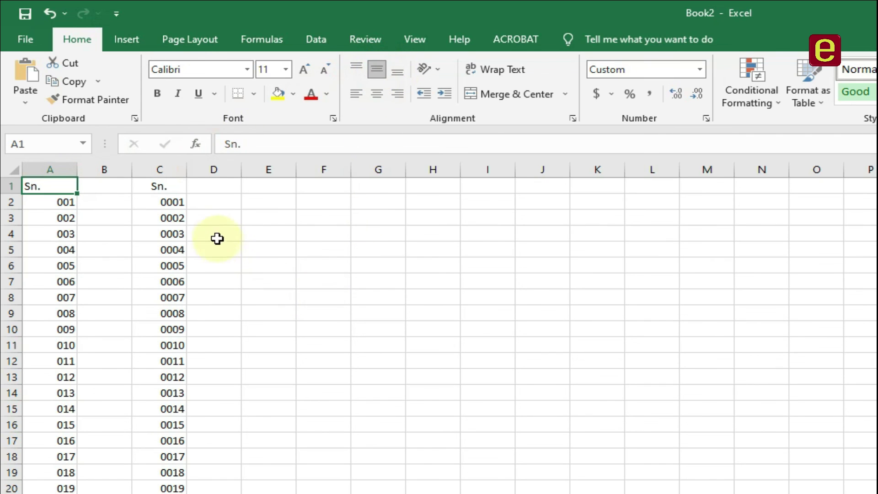
click(374, 99)
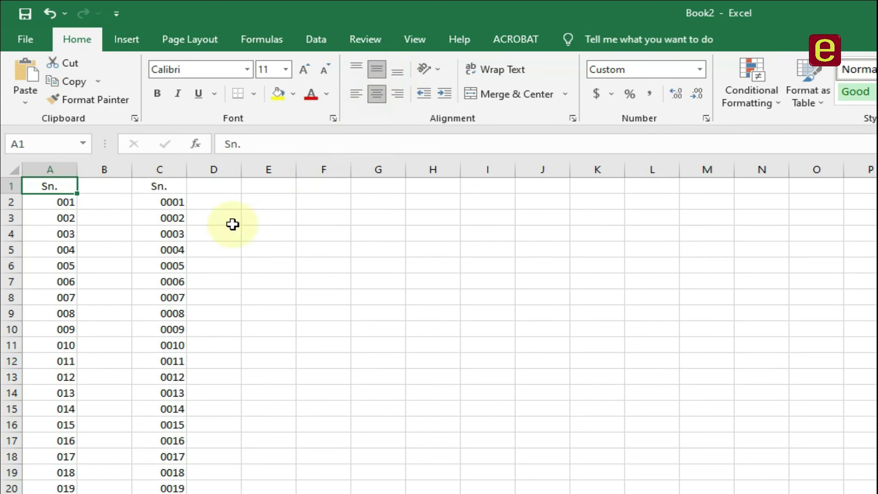
click(226, 250)
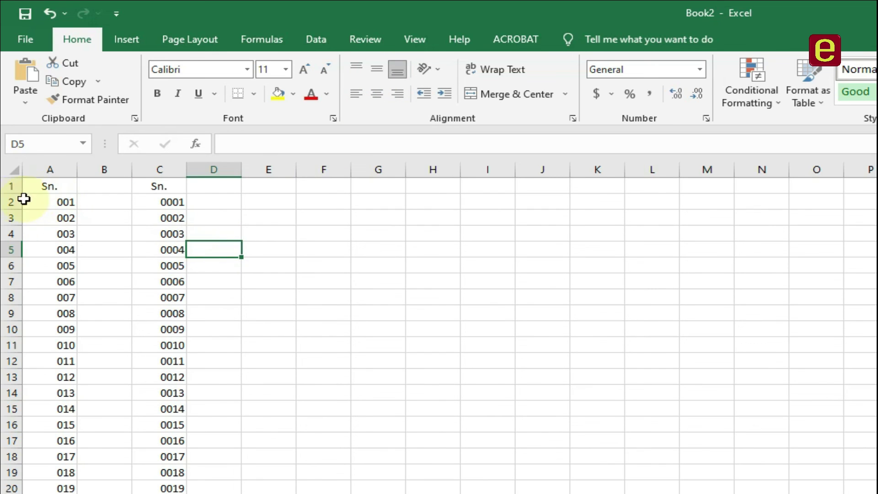
mouse_move(13, 194)
mouse_down()
mouse_move(13, 270)
mouse_move(41, 195)
mouse_up()
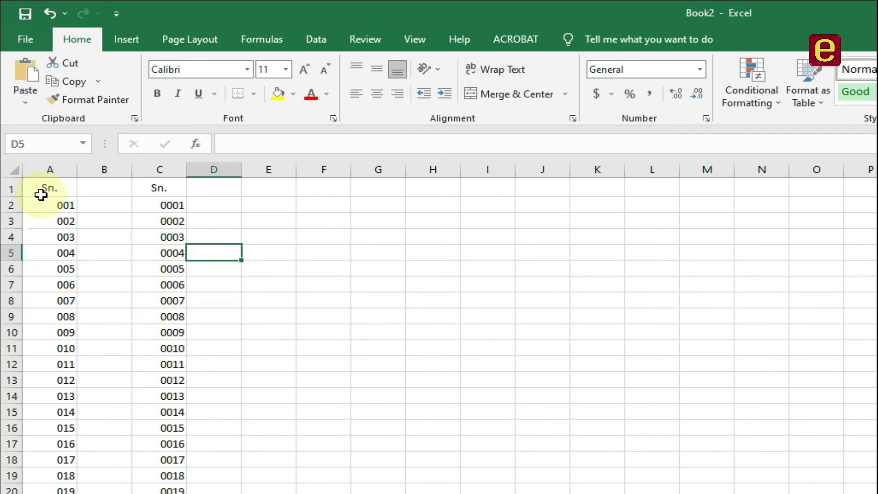
click(367, 298)
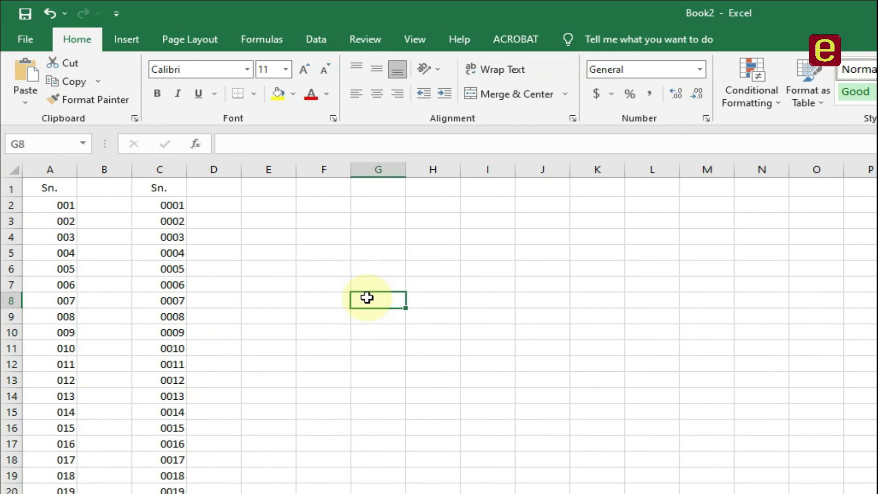